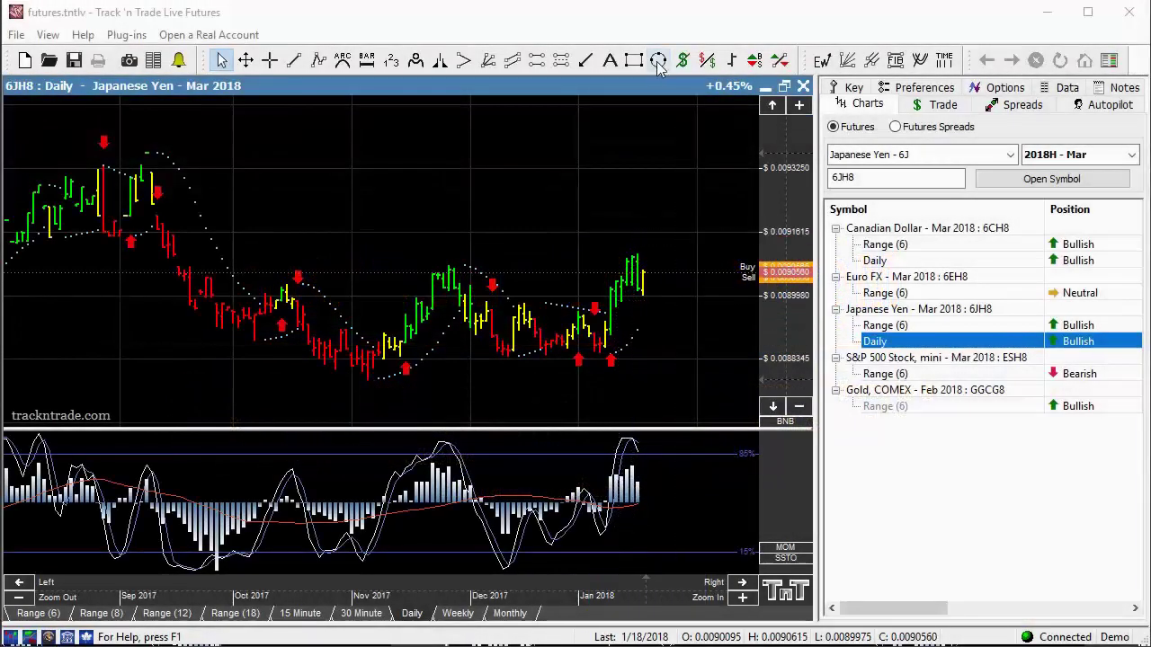
Circle the January rally bars with an ellipse and box in December's consolidation, narrowing its left edge.
{"action": "left_click", "coordinate": [658, 60]}
{"action": "left_click_drag", "start_coordinate": [655, 245], "coordinate": [590, 373]}
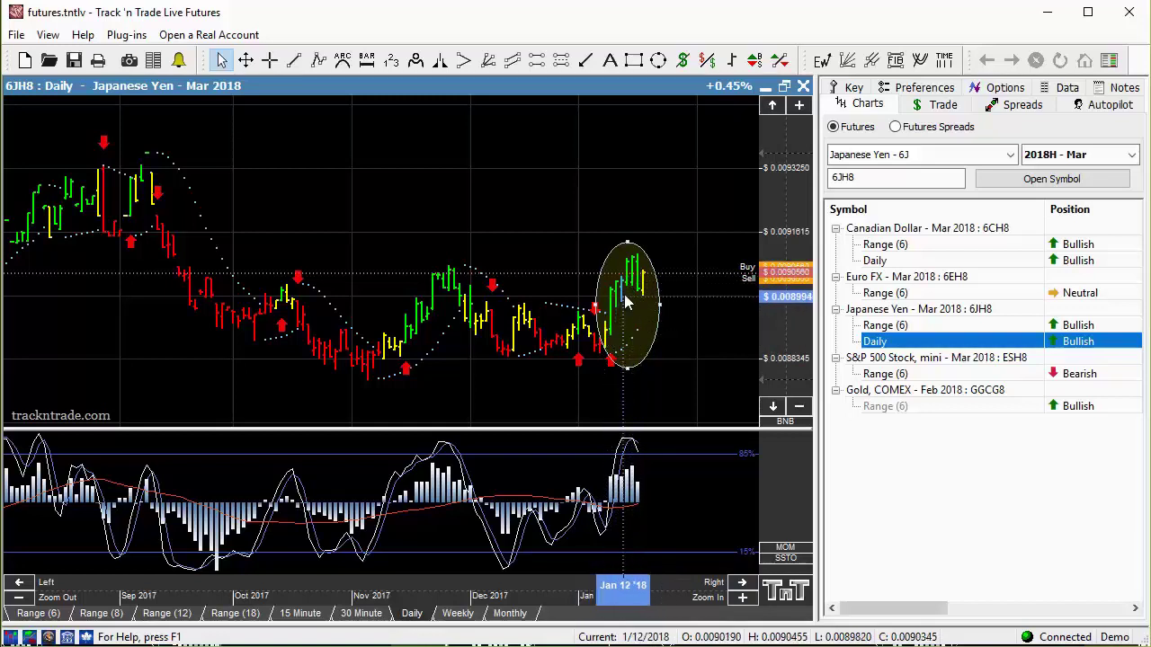
{"action": "left_click", "coordinate": [635, 60]}
{"action": "left_click_drag", "start_coordinate": [494, 302], "coordinate": [609, 367]}
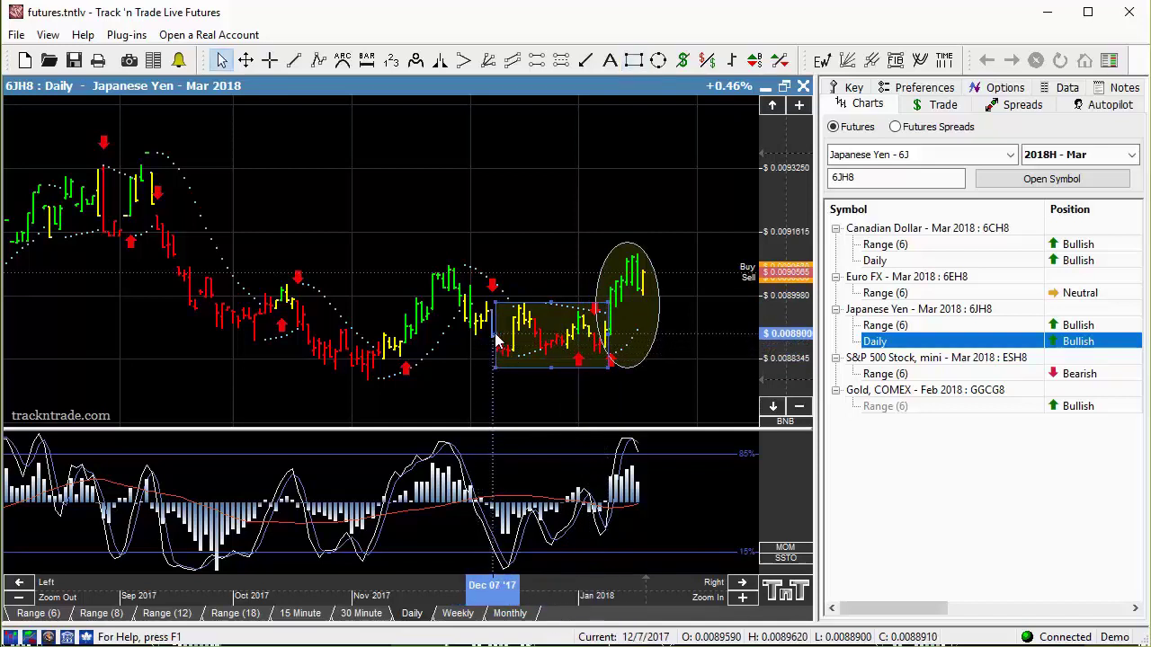
{"action": "left_click_drag", "start_coordinate": [495, 342], "coordinate": [520, 341]}
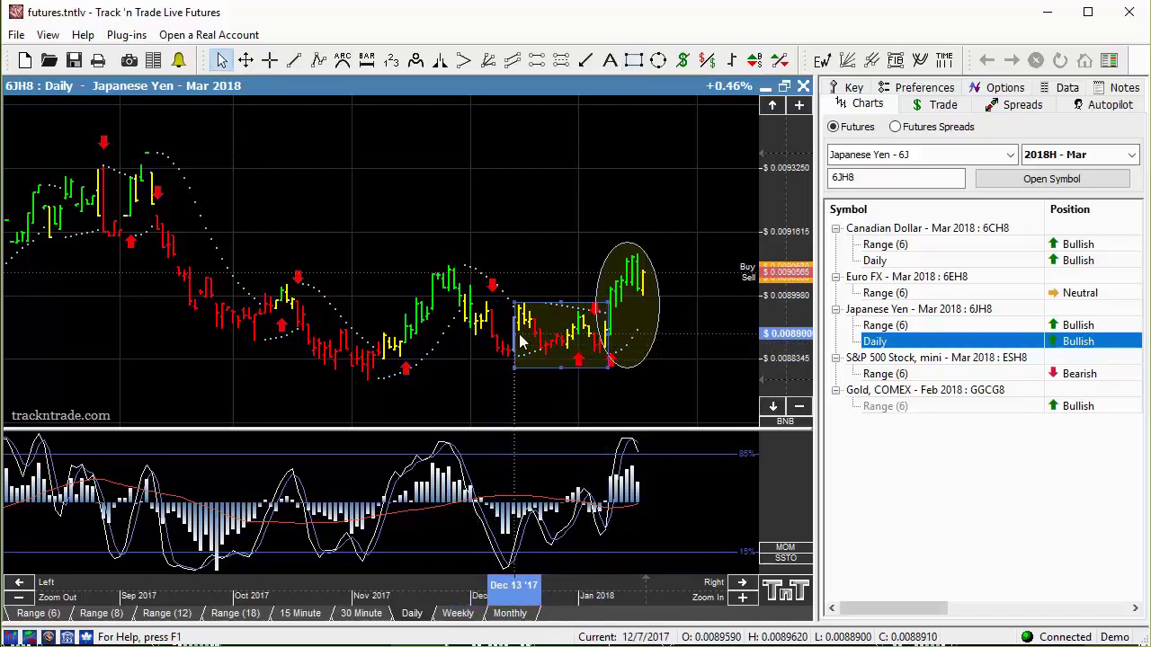
{"action": "left_click", "coordinate": [616, 341]}
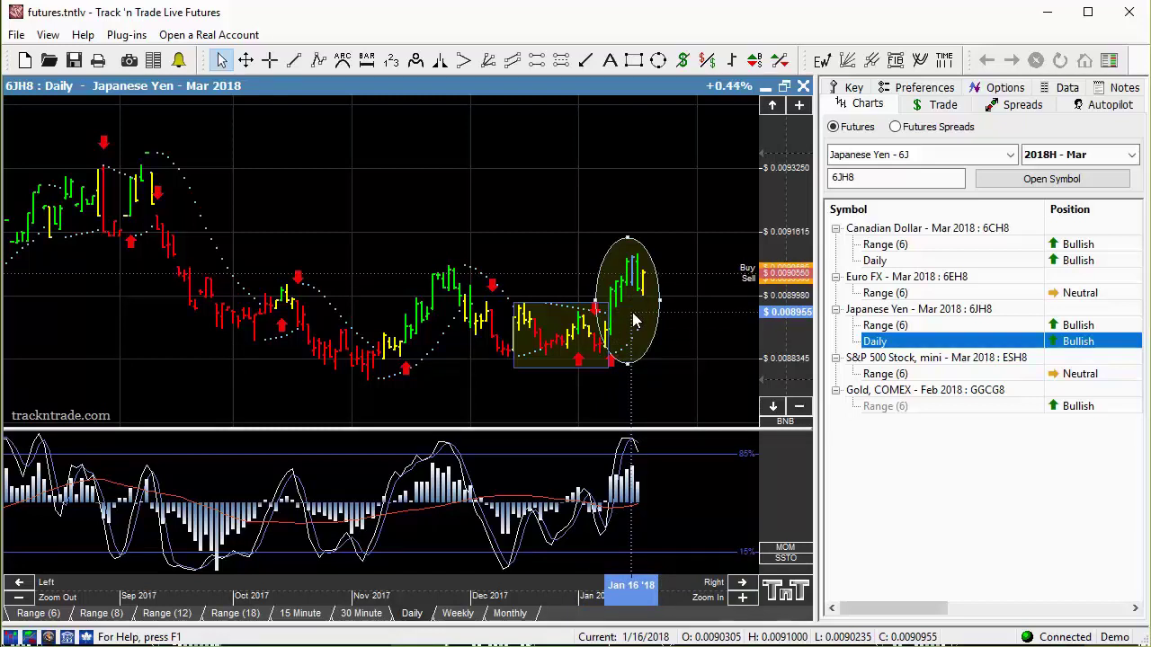
Switch to the Japanese Yen Range (6) chart and pan back to show earlier bars.
{"action": "left_click", "coordinate": [883, 327]}
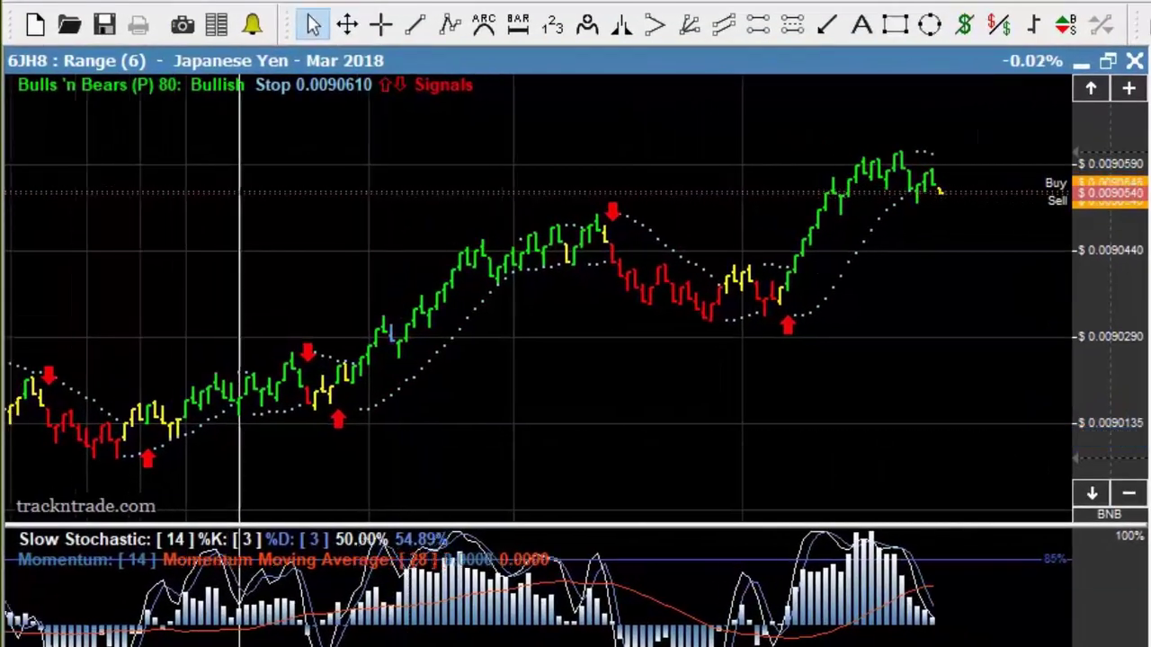
{"action": "left_click_drag", "start_coordinate": [239, 296], "coordinate": [418, 297]}
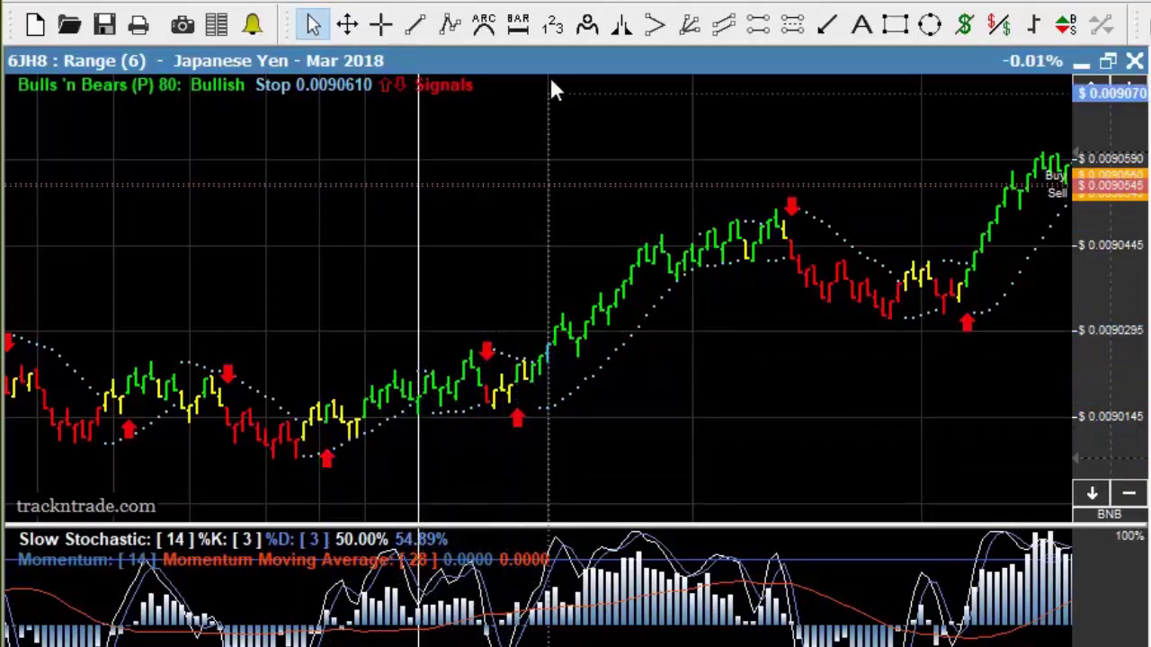
Project ABC Fibonacci levels from the swing low, swing high and pullback low.
{"action": "left_click", "coordinate": [297, 459]}
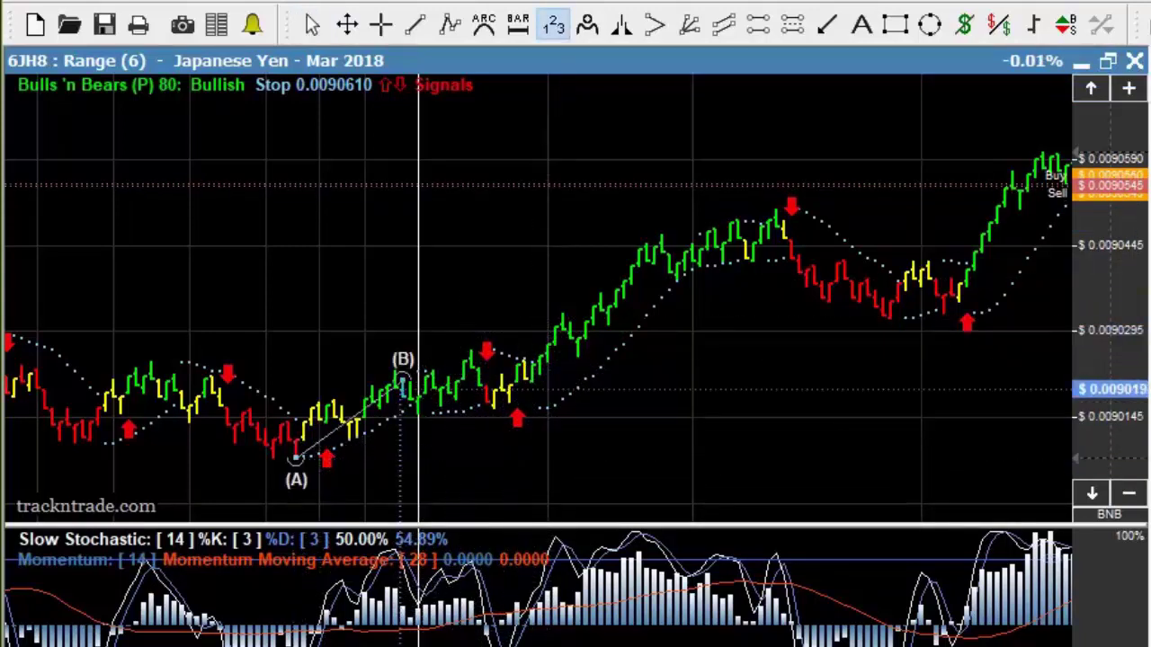
{"action": "left_click", "coordinate": [471, 351]}
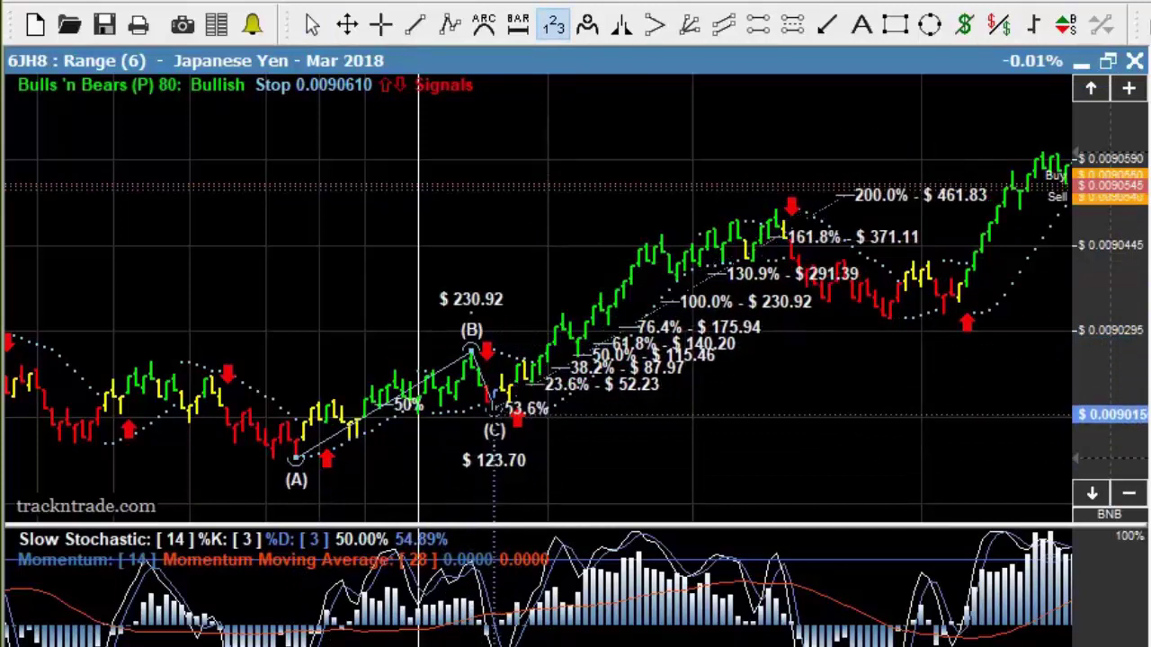
{"action": "left_click", "coordinate": [494, 406]}
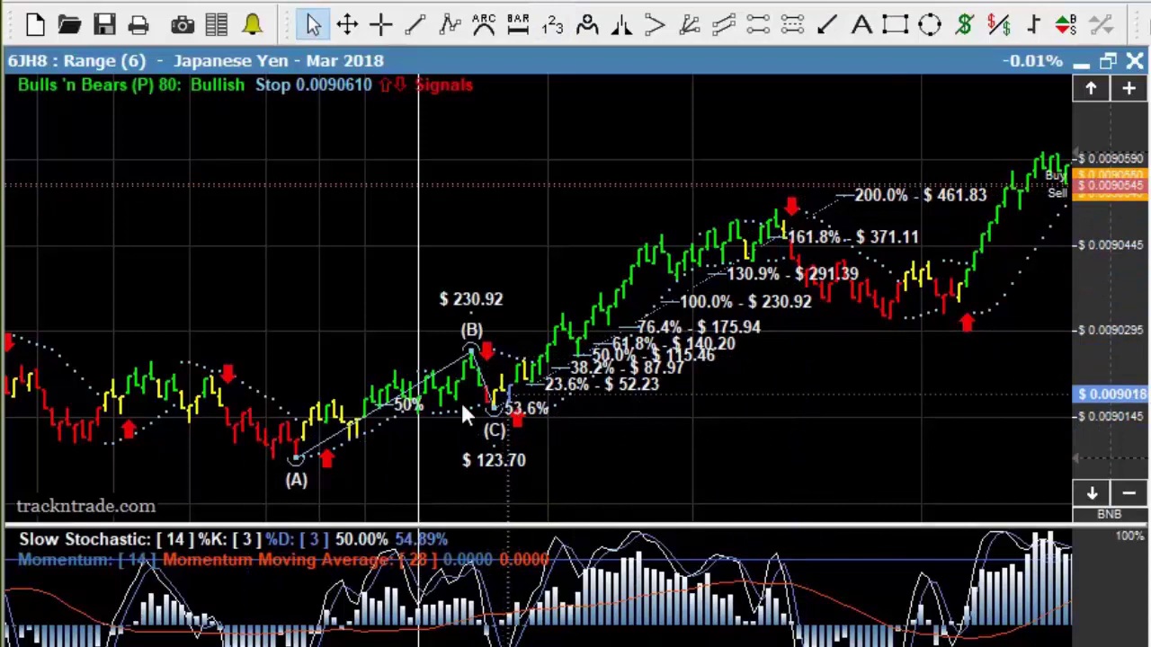
Draw a downward trend line through the B high.
{"action": "left_click", "coordinate": [415, 25]}
{"action": "mouse_move", "coordinate": [386, 311]}
{"action": "left_mouse_down"}
{"action": "mouse_move", "coordinate": [589, 390]}
{"action": "mouse_move", "coordinate": [550, 377]}
{"action": "left_mouse_up"}
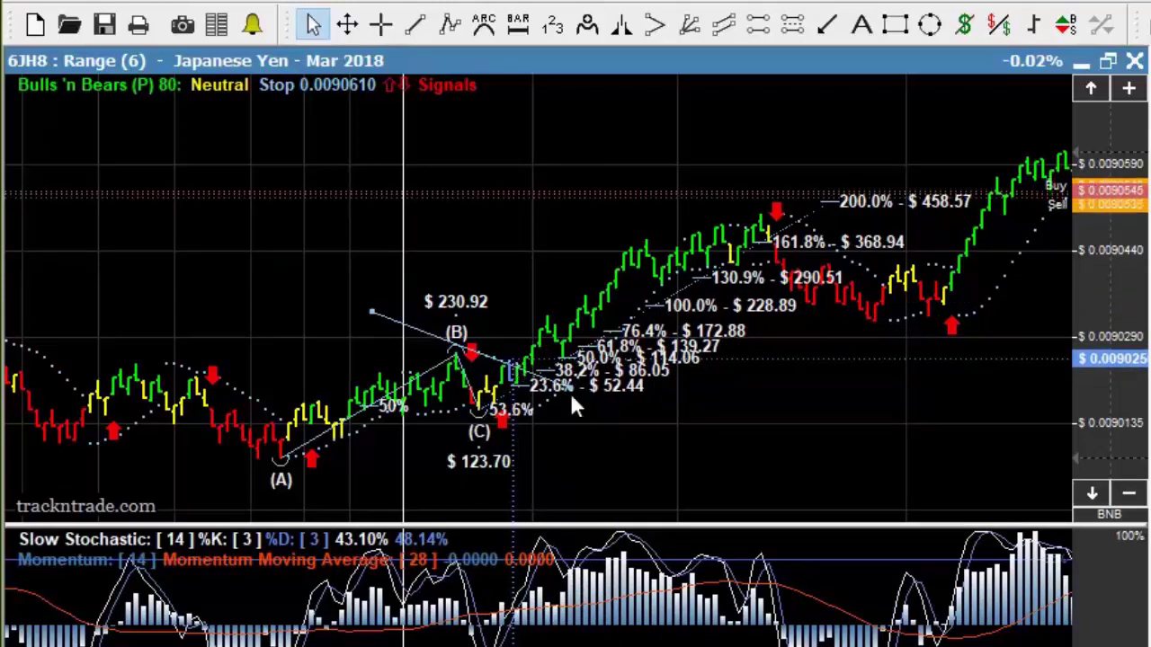
{"action": "right_click", "coordinate": [771, 390]}
Delete all drawings from the chart and take a profit measurement between two price points.
{"action": "left_click", "coordinate": [588, 513]}
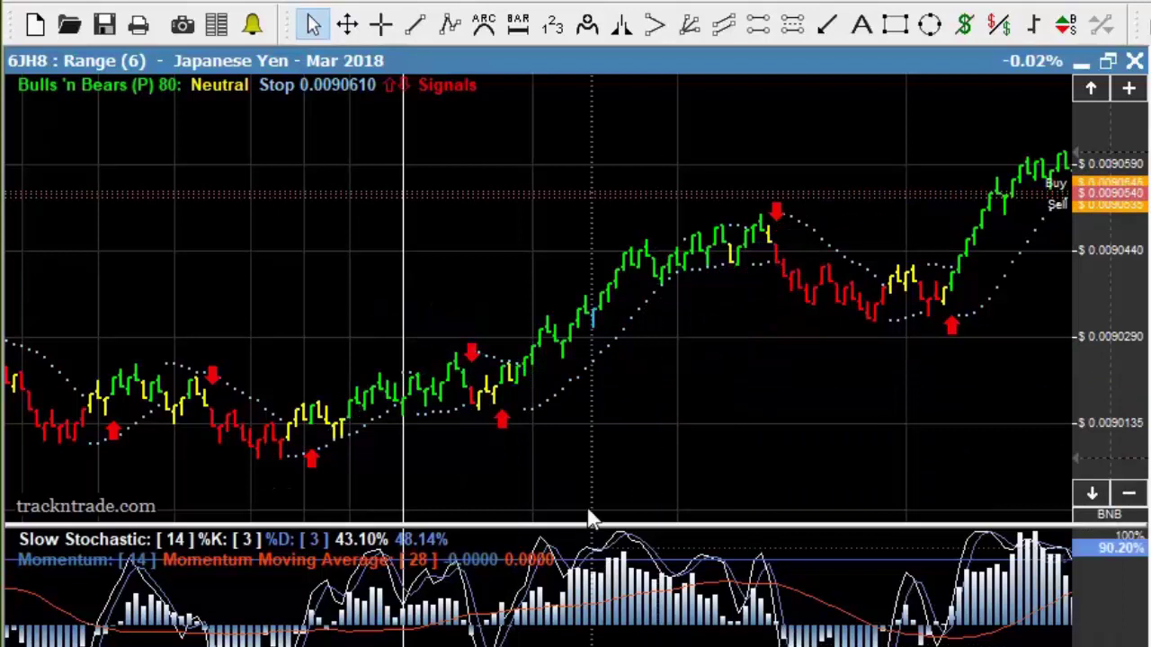
{"action": "left_click", "coordinate": [965, 25]}
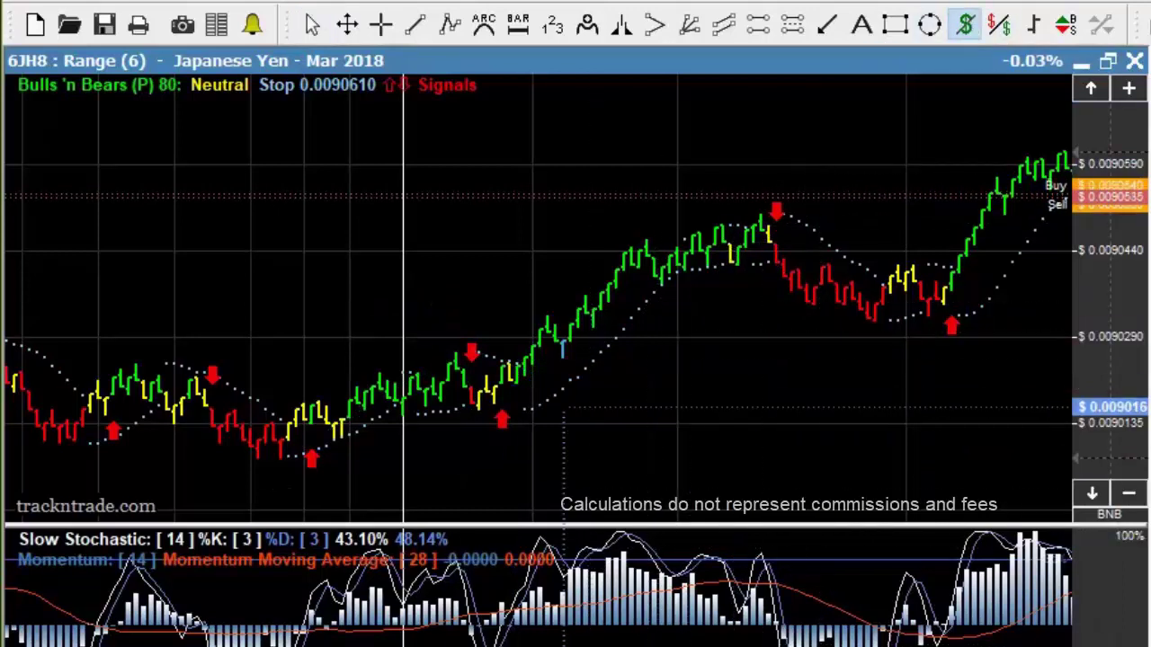
{"action": "left_click_drag", "start_coordinate": [520, 369], "coordinate": [670, 275]}
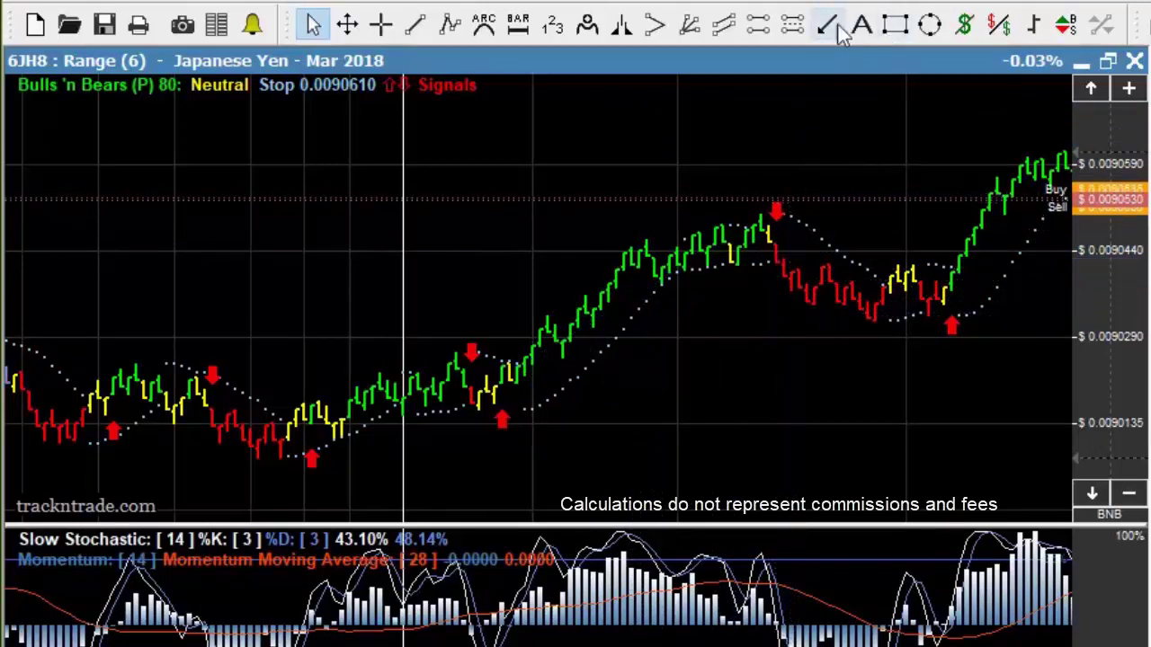
Measure a sell from 0.0090420 to 0.0090375 and draw a trend line under the rising bars.
{"action": "left_click", "coordinate": [964, 25]}
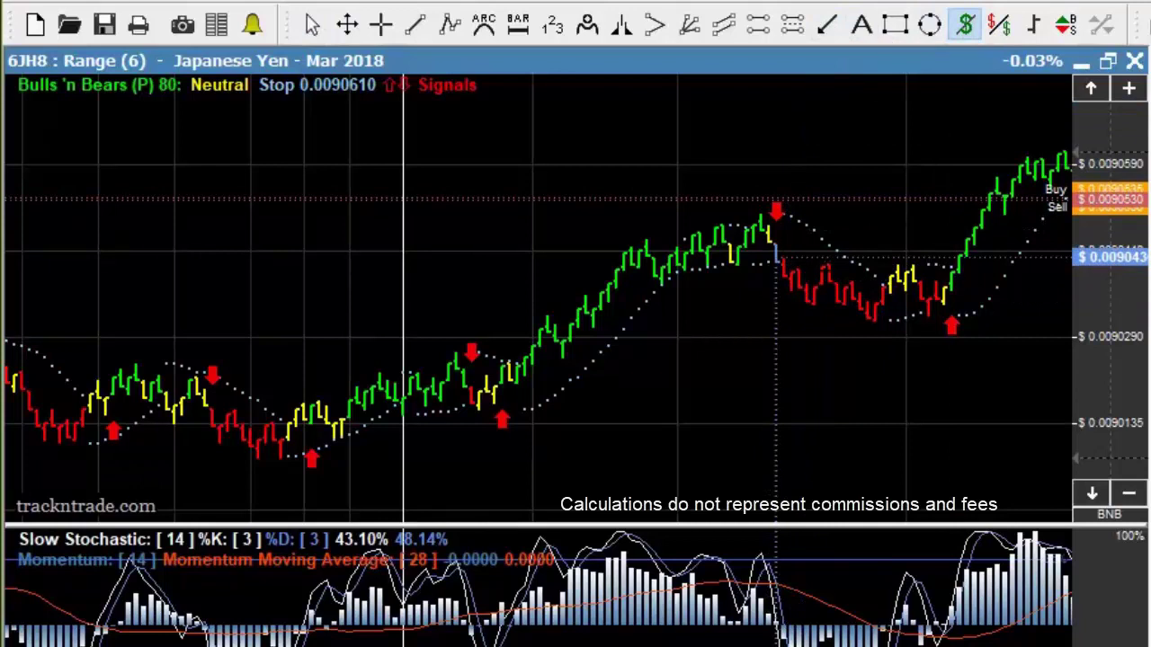
{"action": "left_click_drag", "start_coordinate": [775, 259], "coordinate": [887, 287]}
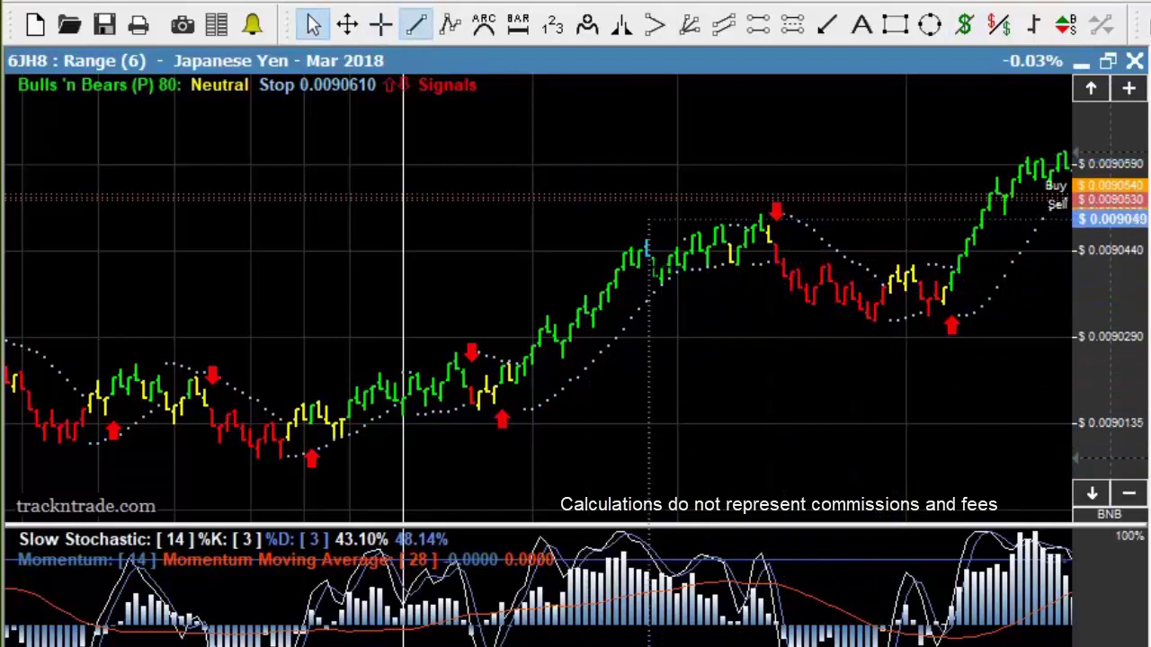
{"action": "left_click", "coordinate": [415, 25]}
{"action": "mouse_move", "coordinate": [615, 286]}
{"action": "left_mouse_down"}
{"action": "mouse_move", "coordinate": [798, 271]}
{"action": "mouse_move", "coordinate": [859, 248]}
{"action": "left_mouse_up"}
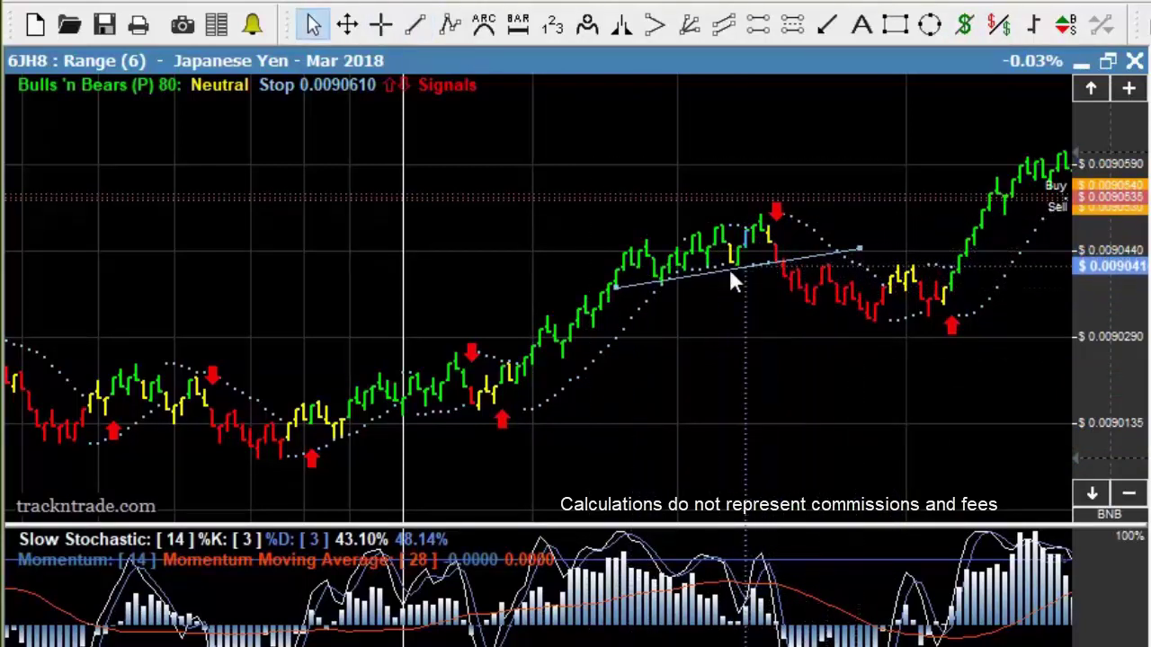
{"action": "scroll", "coordinate": [527, 359], "scroll_direction": "down", "scroll_amount": 5}
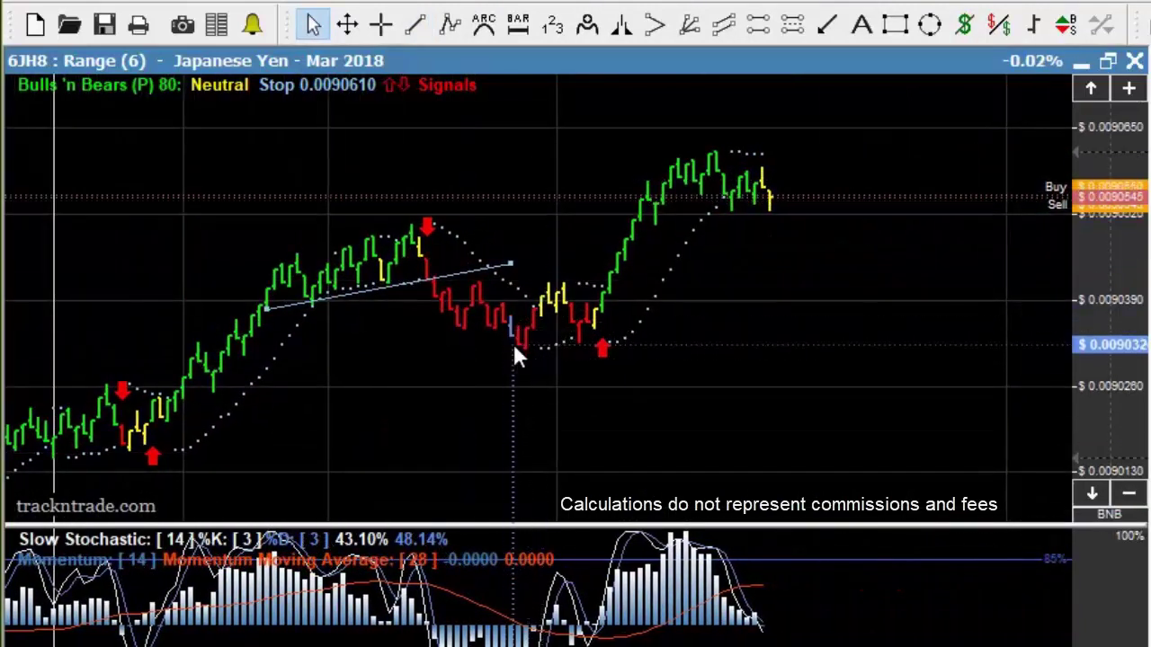
Place a trial 1-2-3 ABC projection on the swing low, high and pullback, then delete it.
{"action": "left_click", "coordinate": [553, 25]}
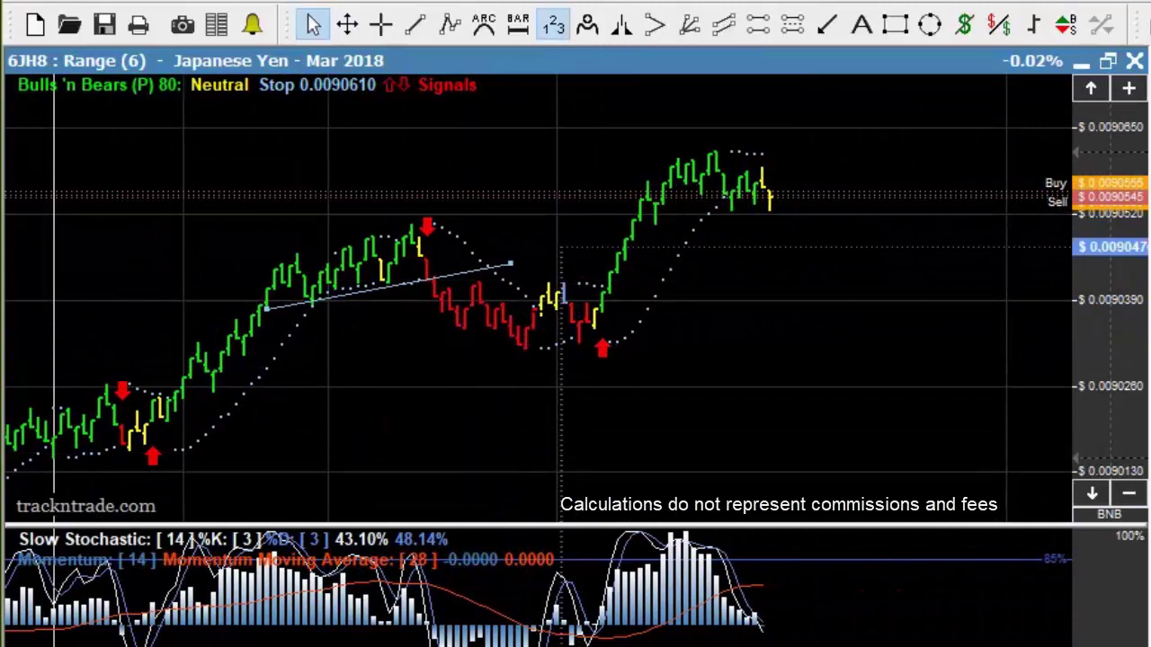
{"action": "left_click", "coordinate": [525, 349]}
{"action": "left_click", "coordinate": [564, 280]}
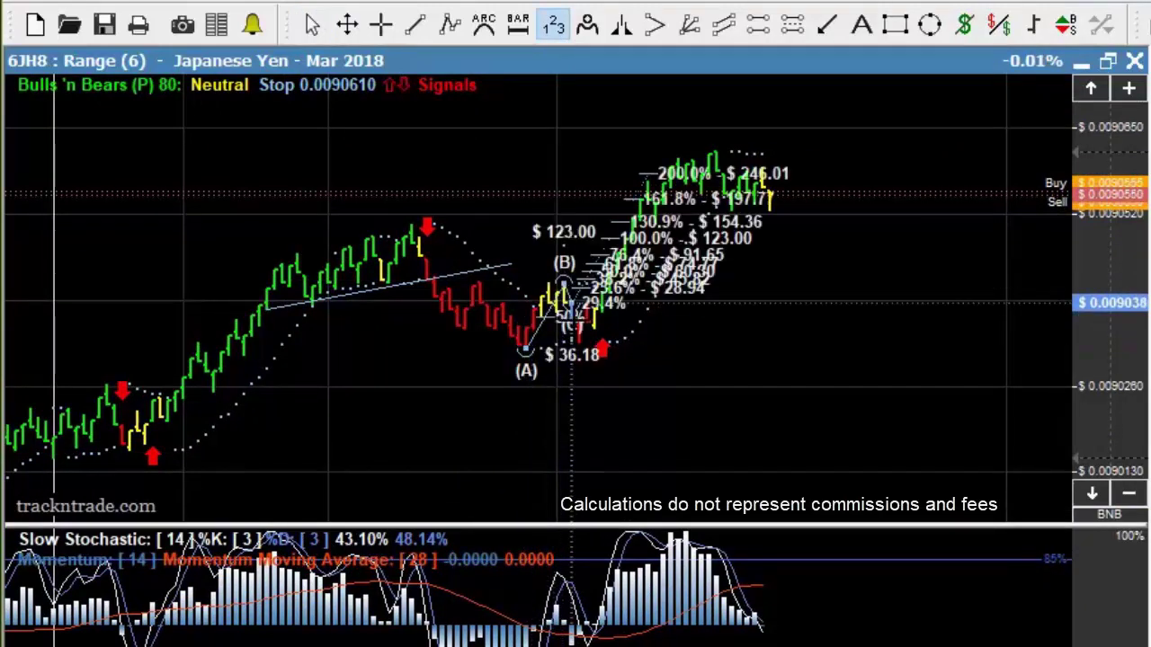
{"action": "left_click", "coordinate": [578, 342]}
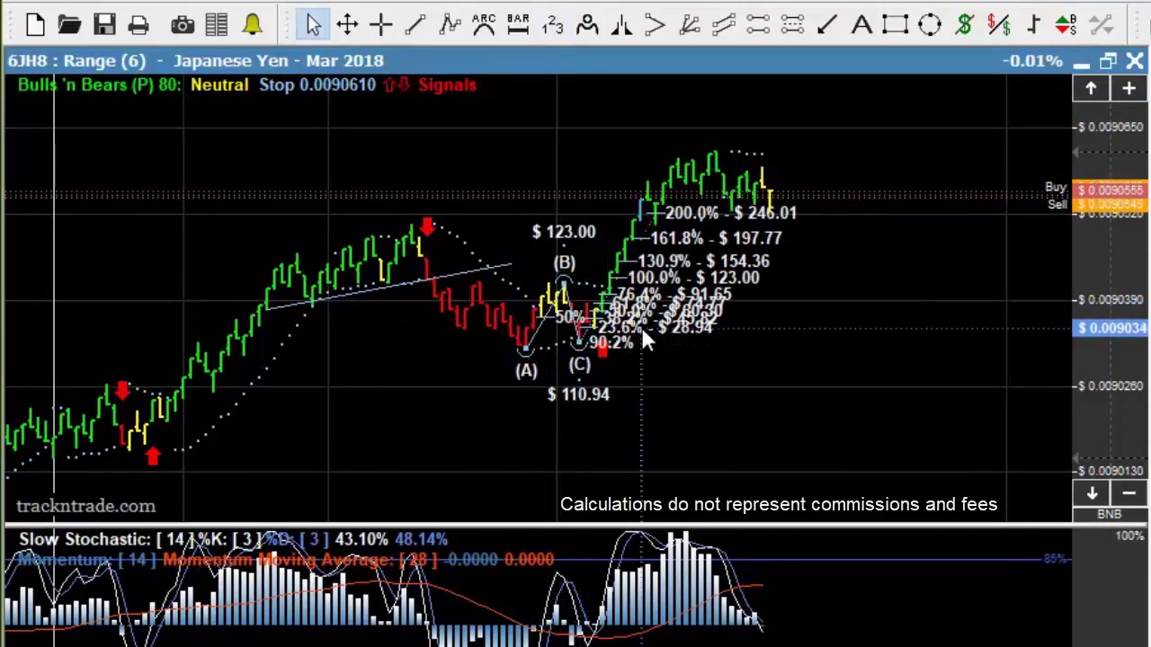
{"action": "key", "text": "Delete"}
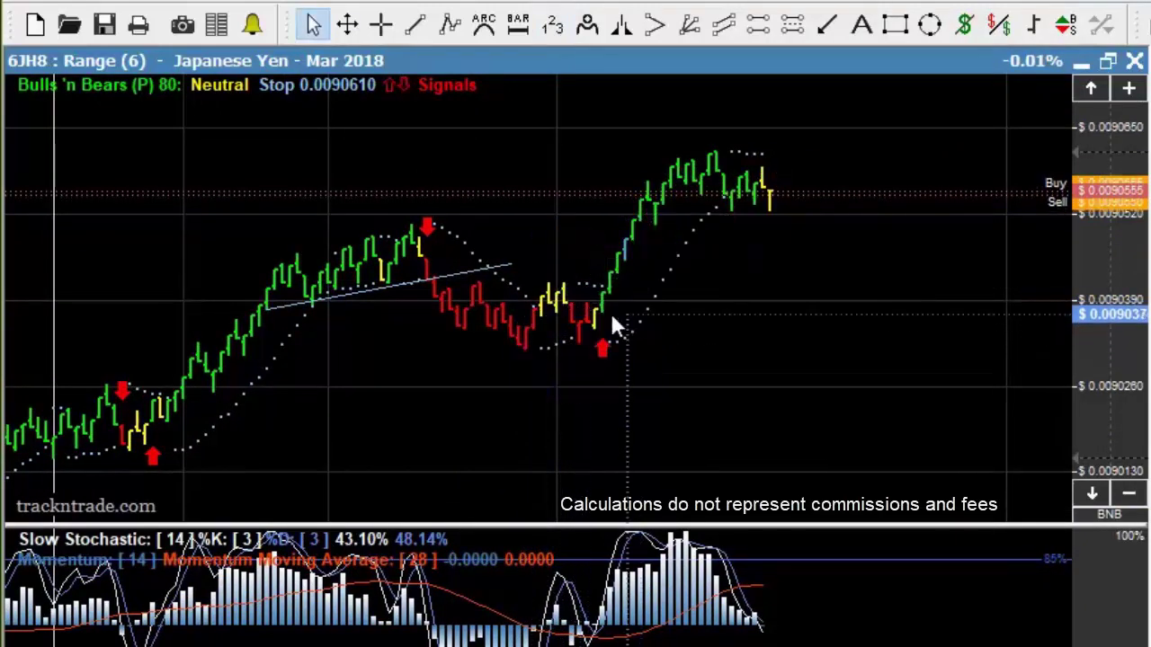
{"action": "left_click", "coordinate": [416, 25]}
Draw a rising trend line under the pullback lows; add, then delete, a larger-rally ABC projection.
{"action": "left_click_drag", "start_coordinate": [487, 364], "coordinate": [670, 305]}
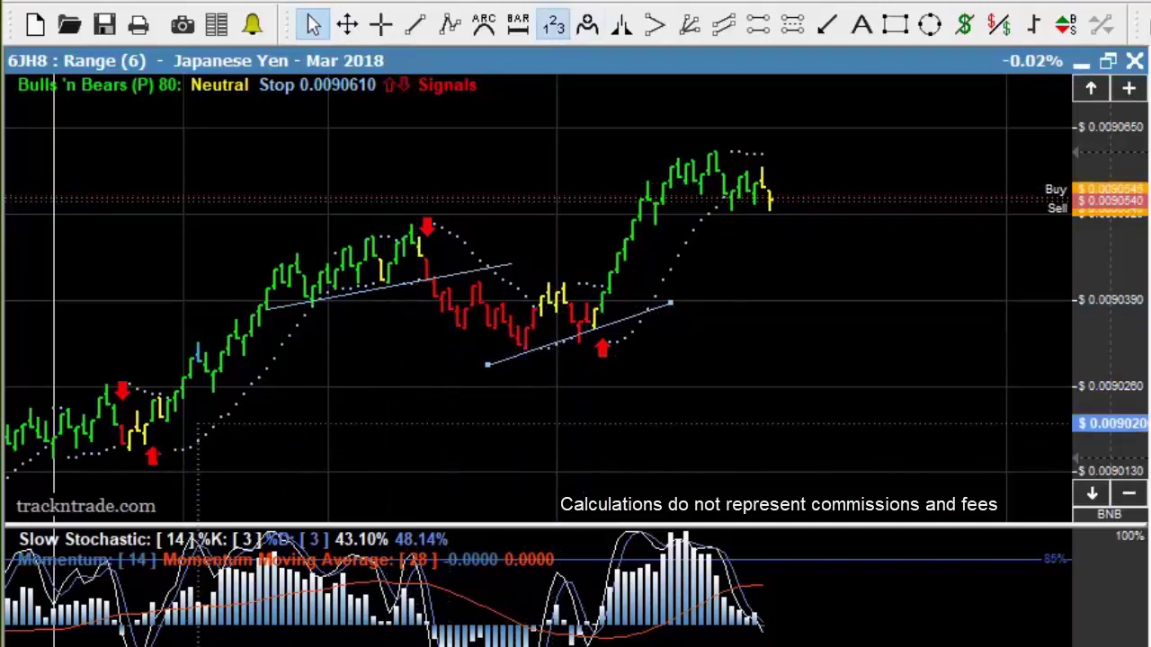
{"action": "left_click", "coordinate": [130, 451]}
{"action": "left_click", "coordinate": [411, 223]}
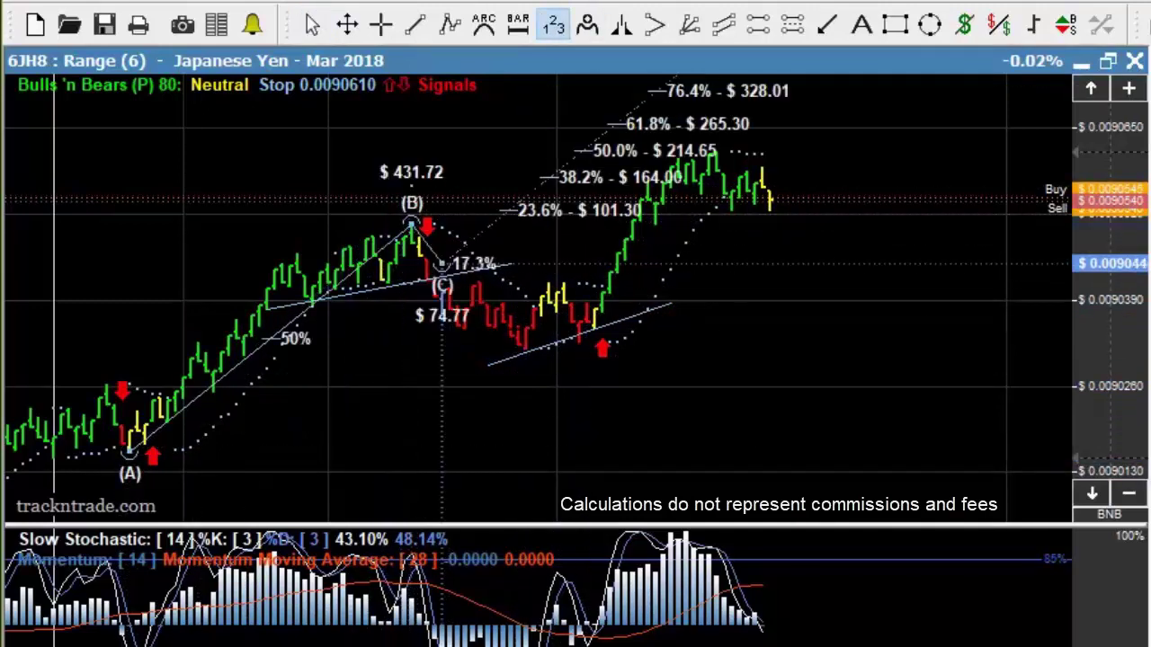
{"action": "left_click", "coordinate": [525, 349]}
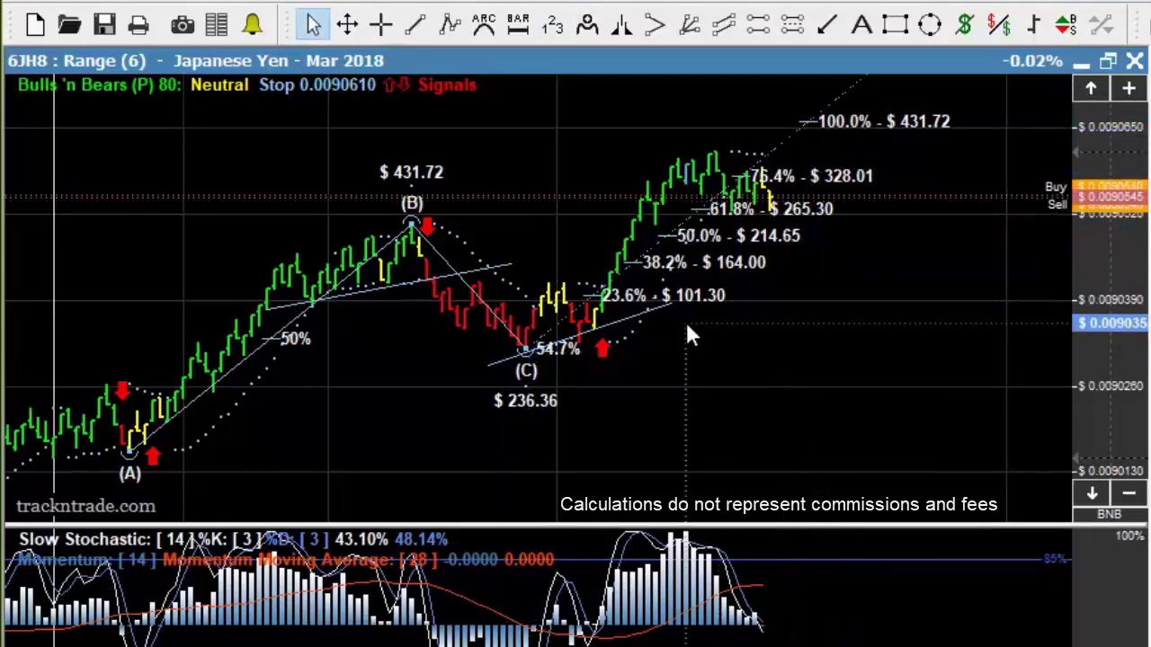
{"action": "left_click", "coordinate": [492, 312]}
{"action": "key", "text": "Delete"}
Draw a falling trend line over the pullback highs and measure a 0.0090400–0.0090550 buy ($187.50).
{"action": "left_click", "coordinate": [415, 25]}
{"action": "left_click_drag", "start_coordinate": [517, 270], "coordinate": [716, 309]}
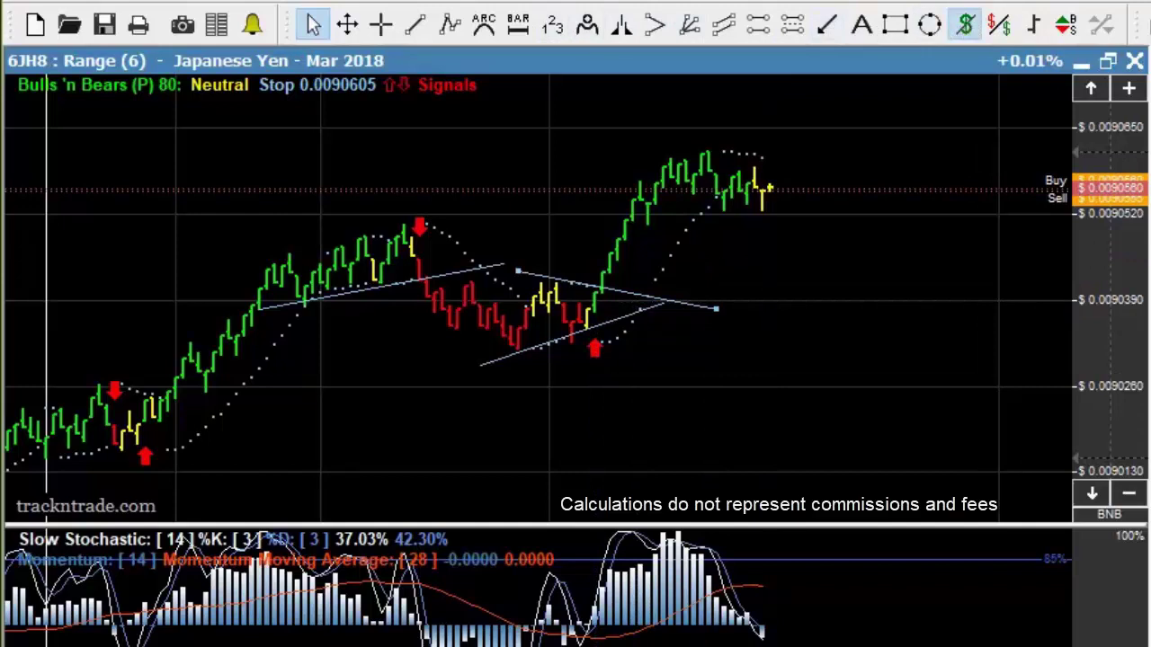
{"action": "left_click_drag", "start_coordinate": [602, 292], "coordinate": [721, 220]}
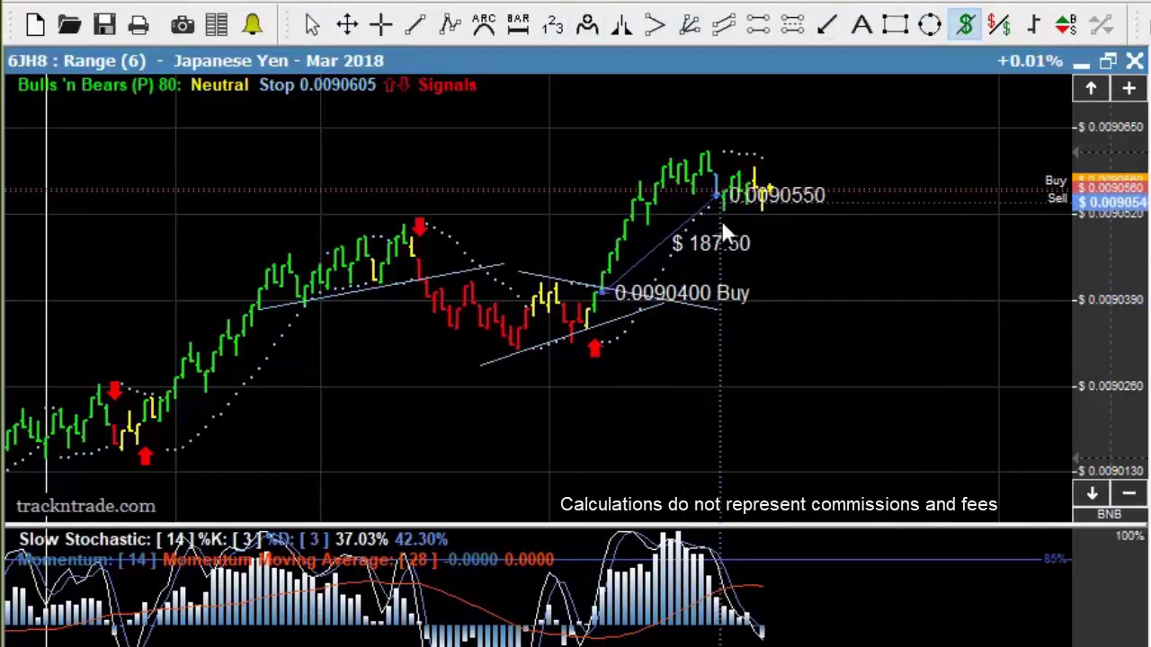